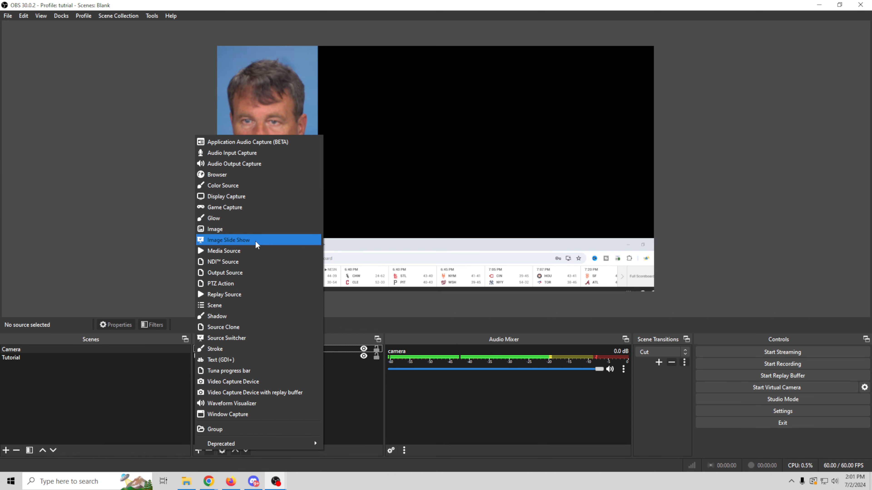
Add a Media Source that loops the local file "The Witcher 3 Wild Hunt - Official Gameplay (edit).mp4" from the WGOE folder.
left_click(256, 251)
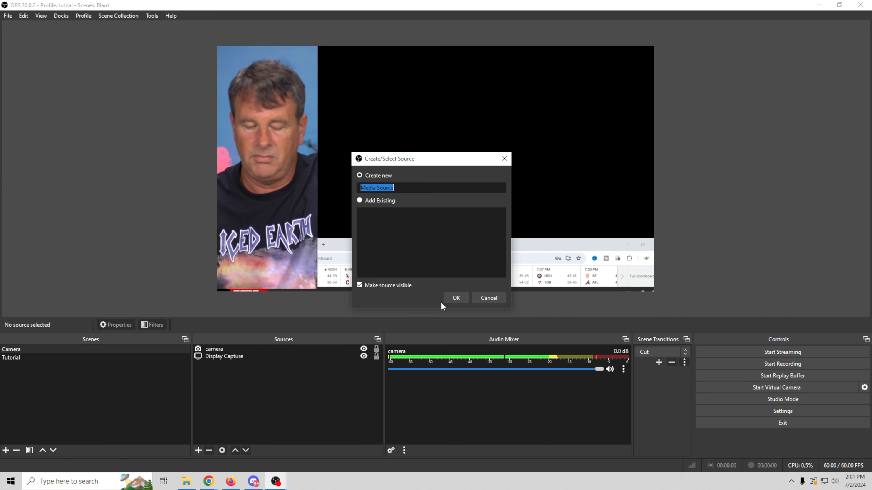
left_click(457, 299)
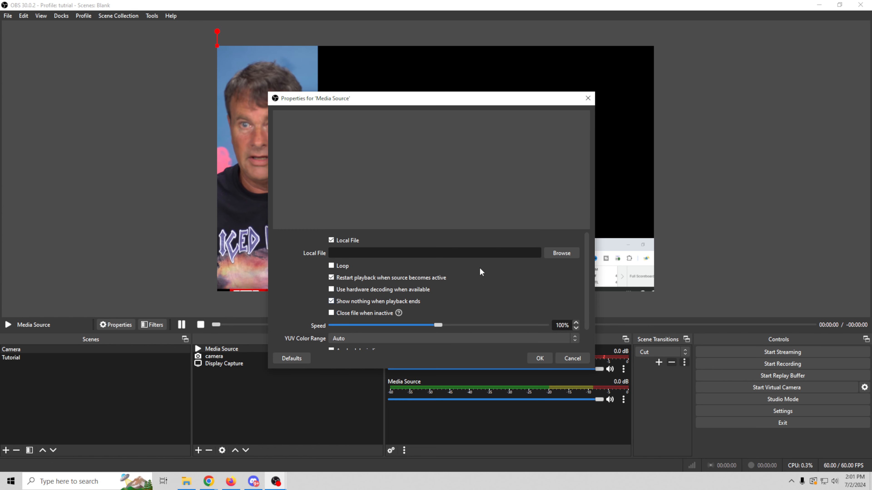
left_click(556, 254)
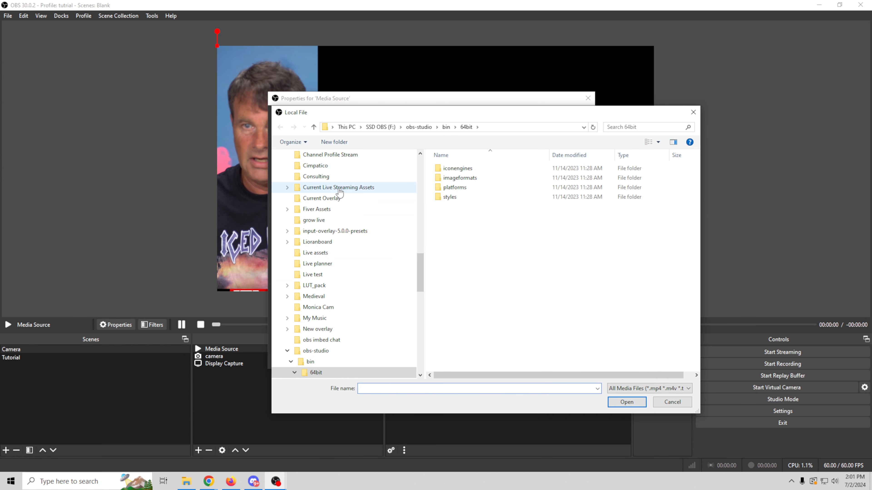
scroll(337, 261, "up", 2)
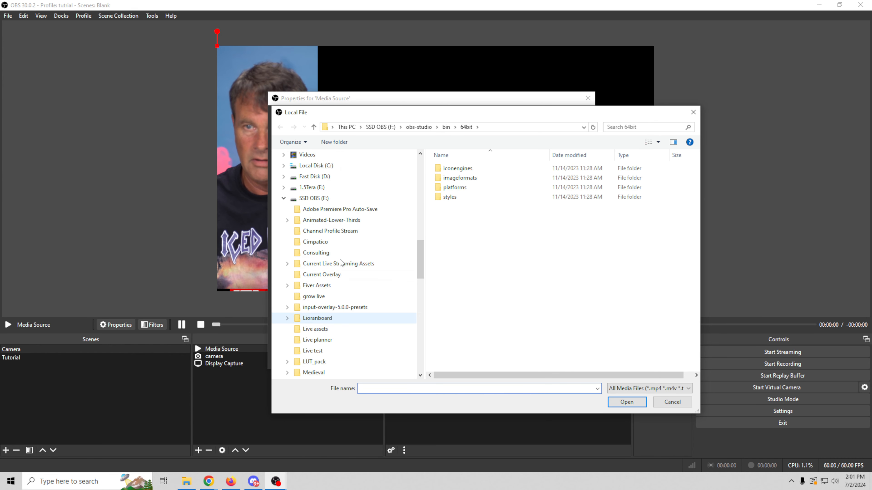
left_click(419, 129)
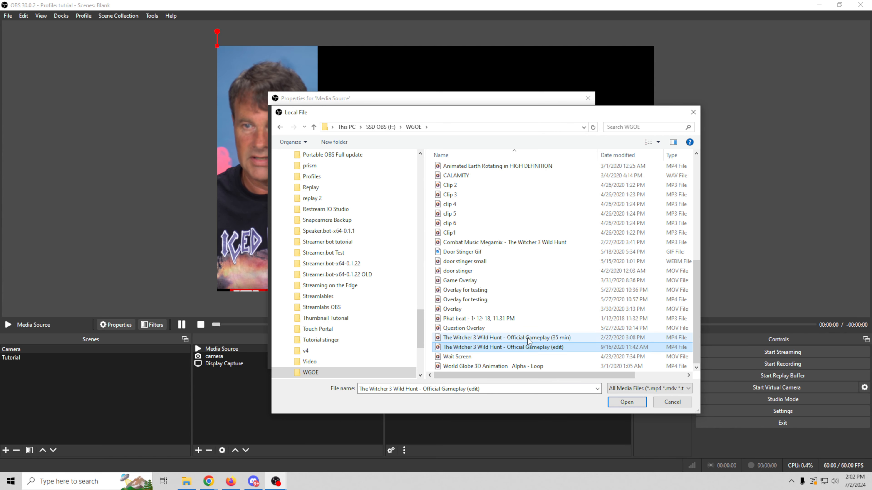
left_click(618, 399)
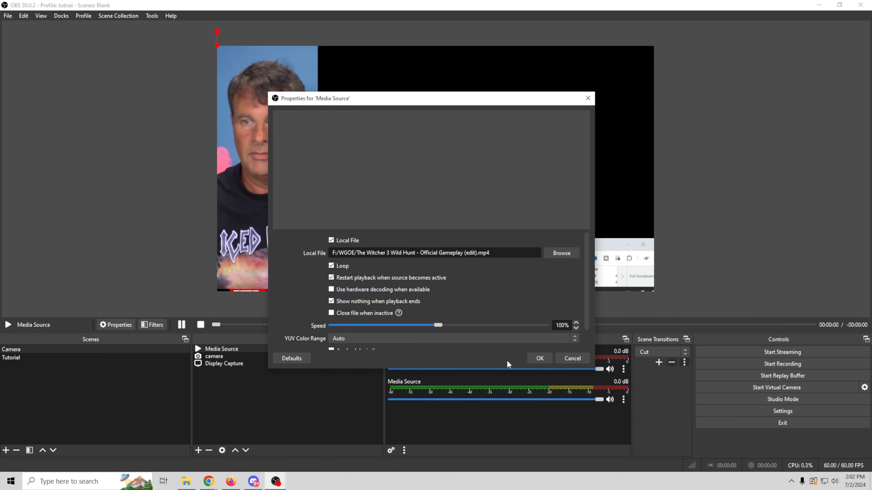
left_click(540, 359)
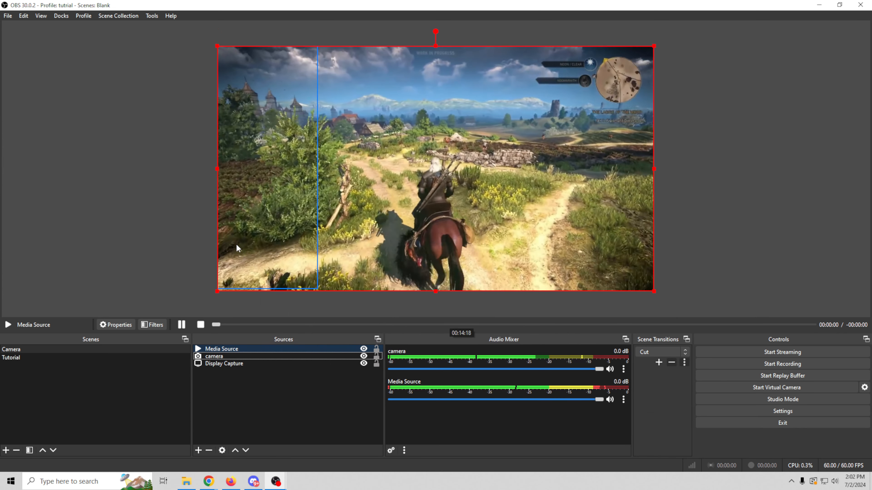
Scale the gameplay video into the canvas's lower-right corner beside the camera, and enlarge the camera to the full canvas height.
left_click_drag(216, 291, 334, 236)
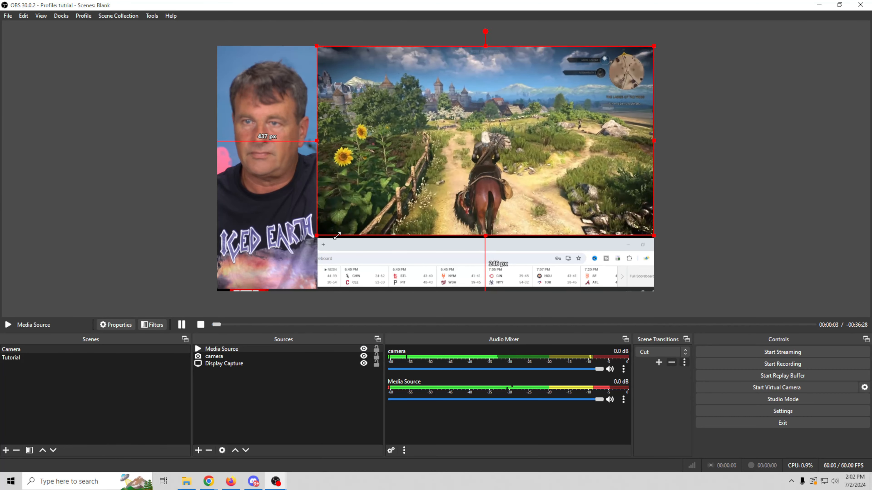
left_click_drag(413, 169, 415, 222)
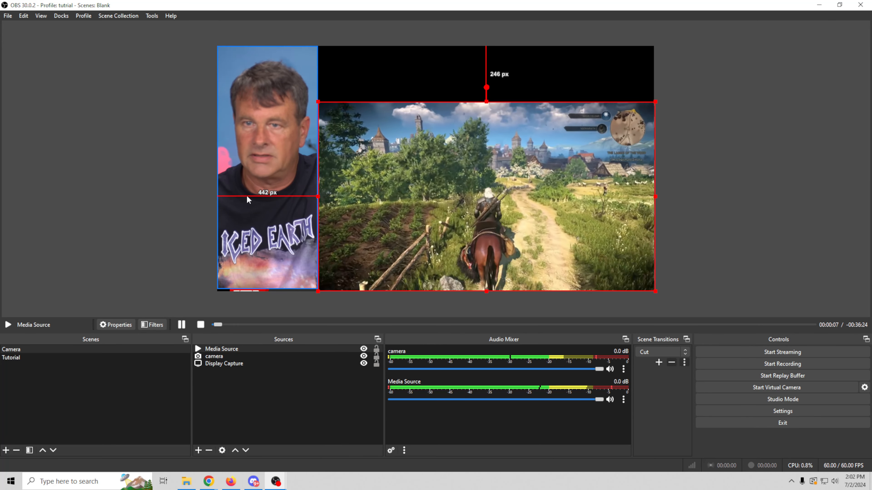
left_click(246, 195)
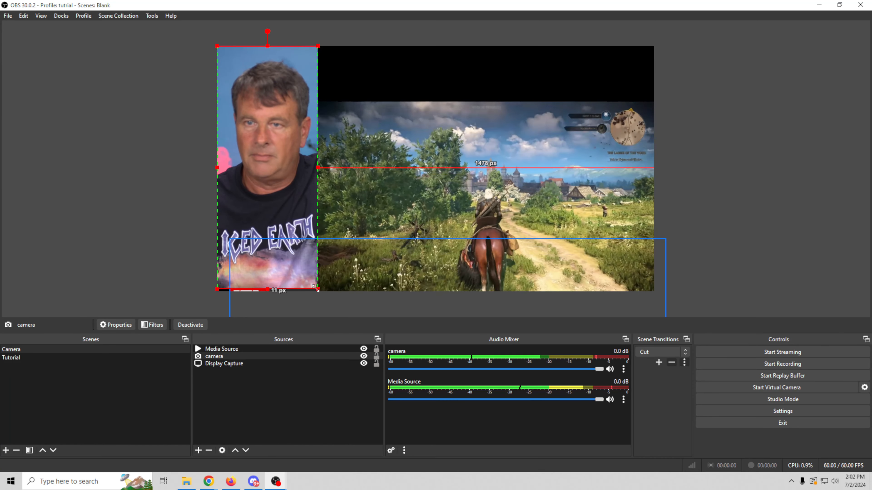
left_click_drag(317, 289, 319, 292)
mouse_move(413, 244)
left_mouse_down()
mouse_move(413, 220)
mouse_move(413, 237)
left_mouse_up()
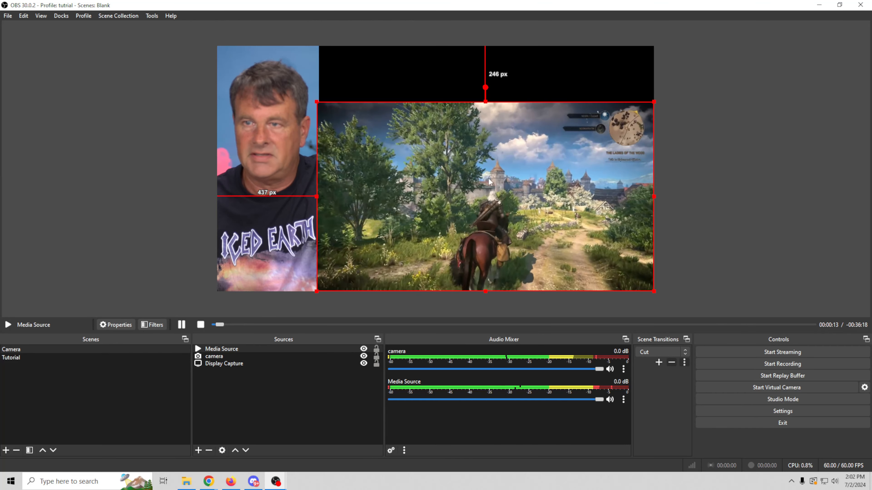
Bring the Display Capture source above the other sources and place it in the canvas's upper-left corner.
left_click(227, 363)
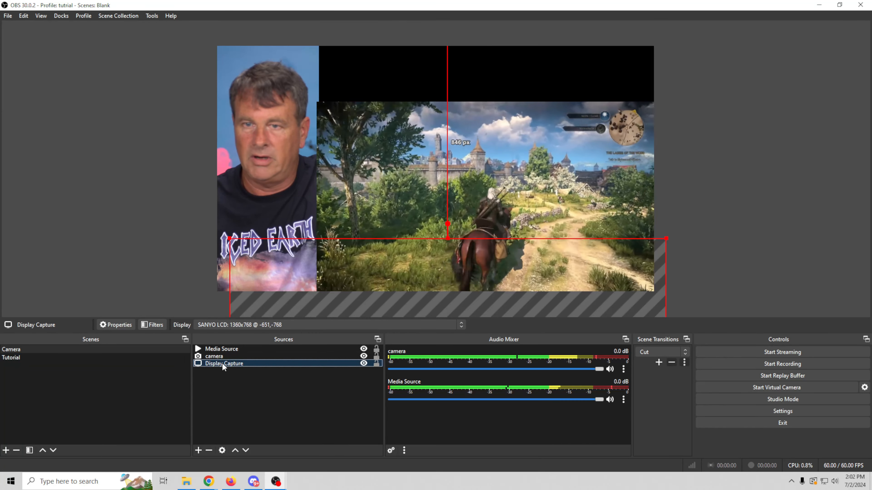
left_click_drag(230, 364, 230, 346)
left_click_drag(426, 277, 414, 86)
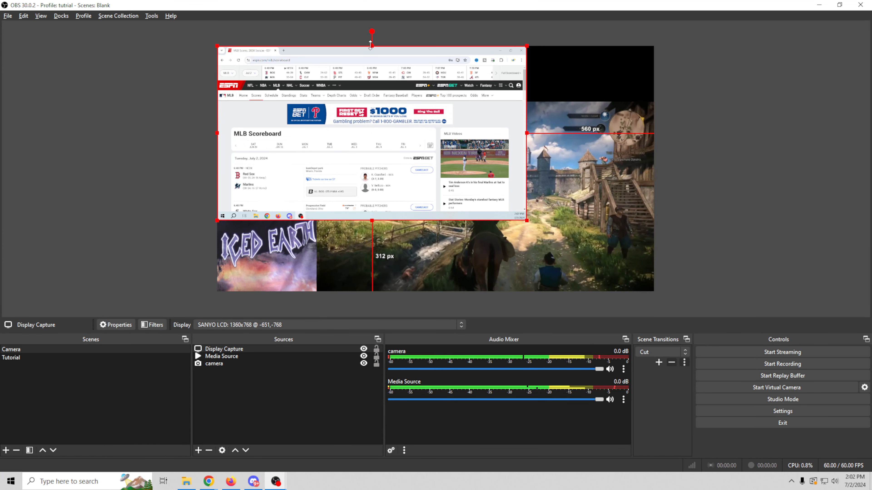
Crop the Display Capture down to the scoreboard strip and place it at the canvas's top edge beside the camera.
left_click_drag(372, 46, 371, 64)
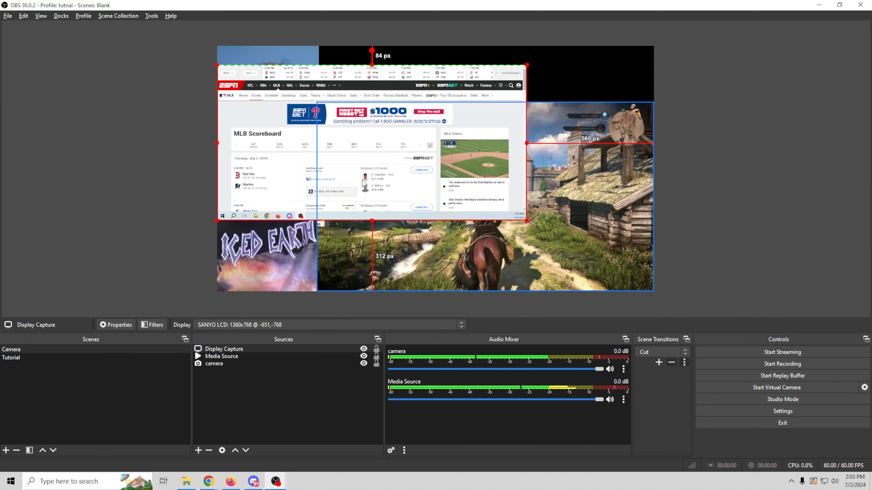
left_click_drag(371, 220, 380, 80)
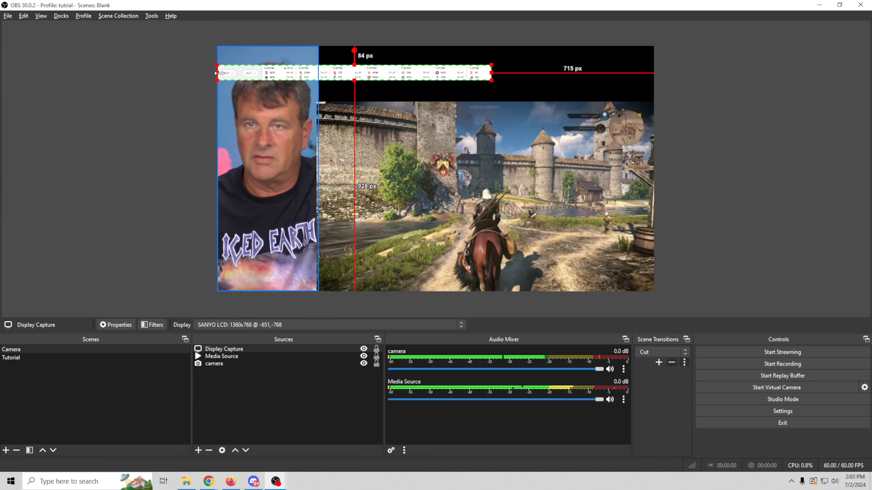
left_click_drag(259, 77, 262, 77)
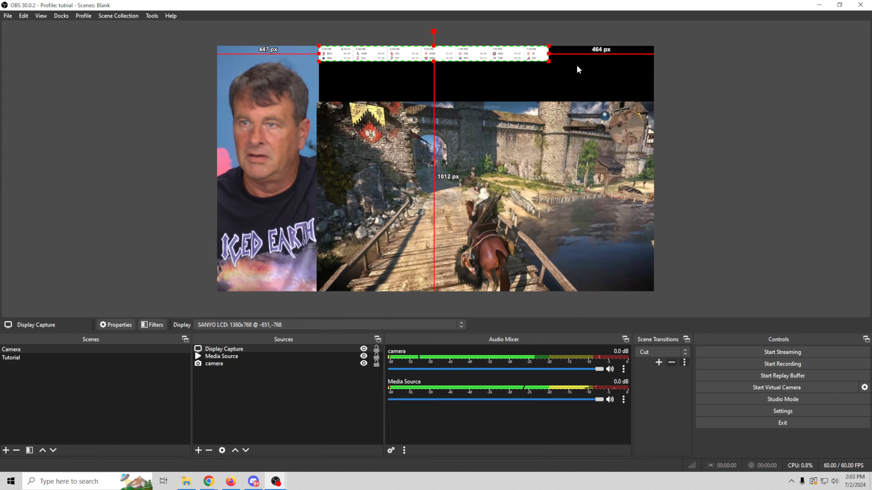
Enlarge the scoreboard strip to the gameplay video's width and stretch it vertically to fill the gap above the video.
left_click_drag(548, 61, 544, 81)
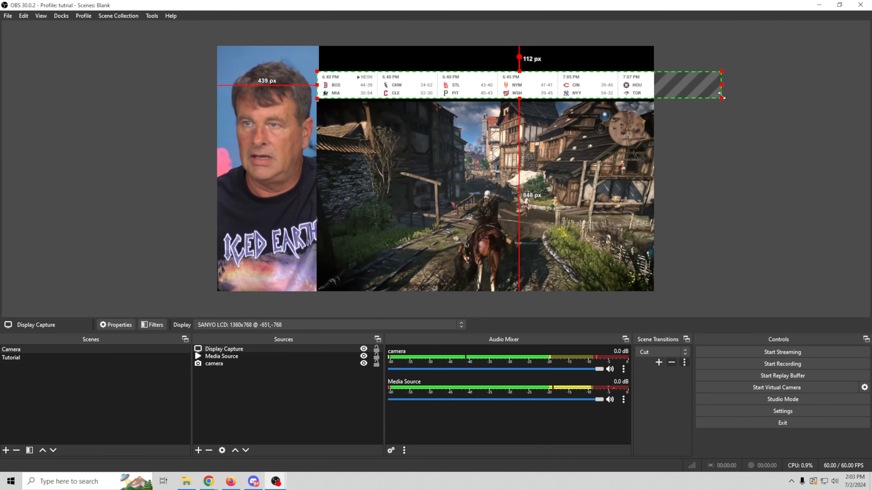
left_click_drag(678, 92, 658, 90)
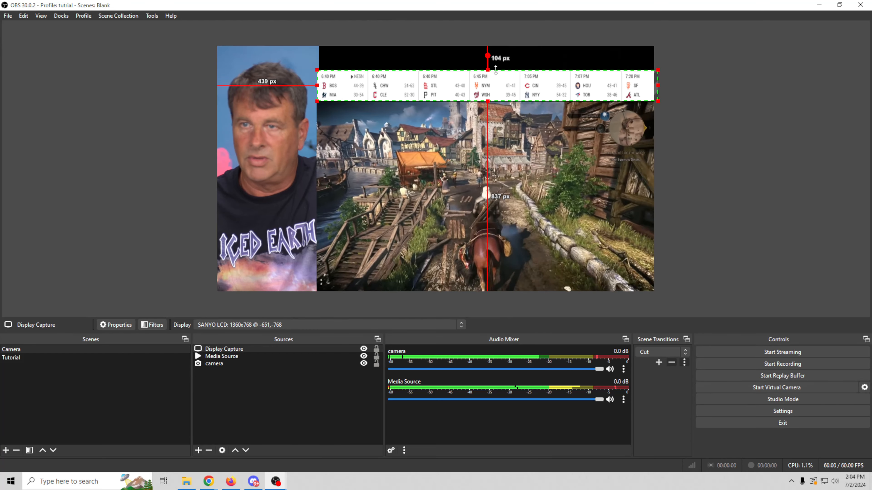
left_click_drag(493, 85, 502, 44)
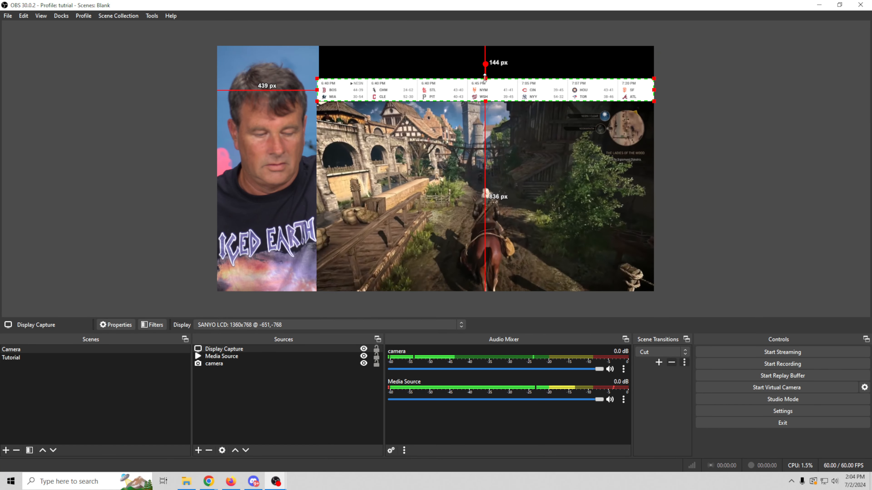
left_click_drag(485, 63, 485, 47)
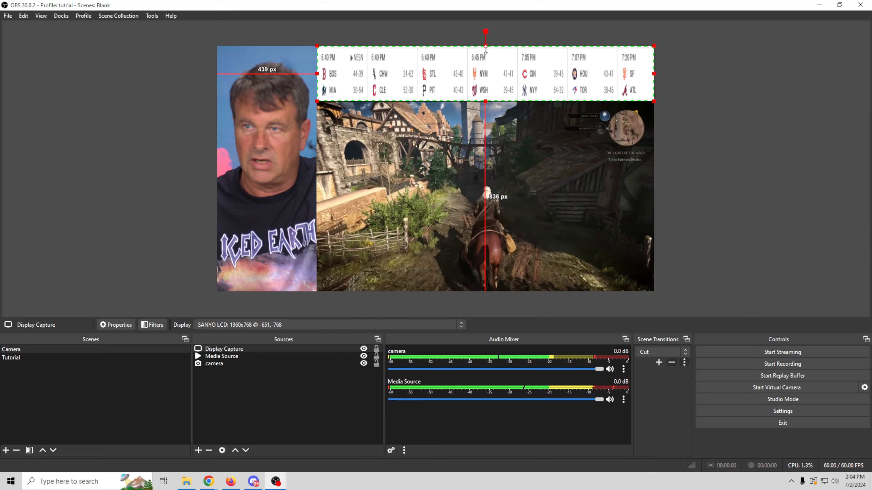
left_click(770, 122)
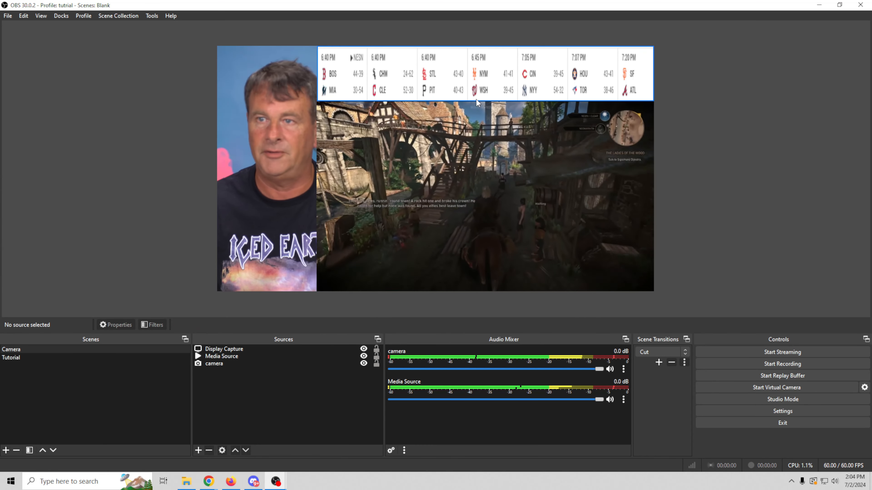
Reduce the scoreboard strip's height and position it in the black band about 38 px below the canvas top, aligned with the video.
mouse_move(476, 100)
left_mouse_down()
mouse_move(477, 88)
mouse_move(489, 100)
left_mouse_up()
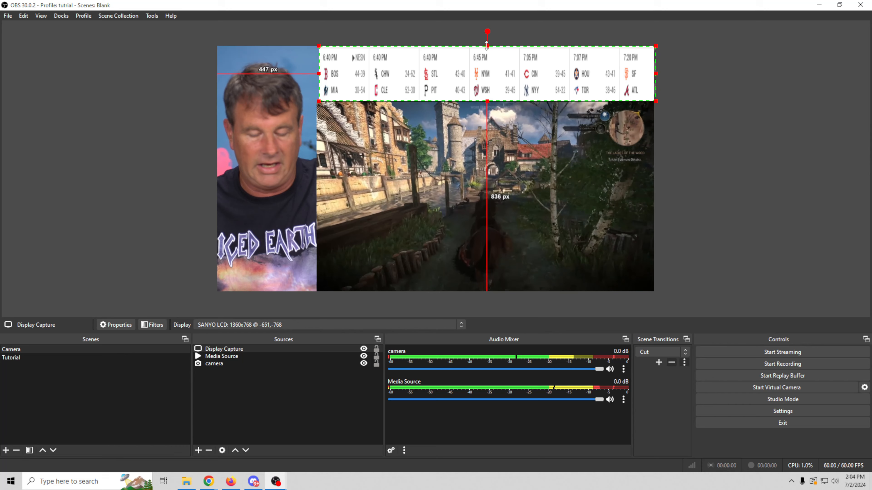
left_click_drag(487, 45, 484, 73)
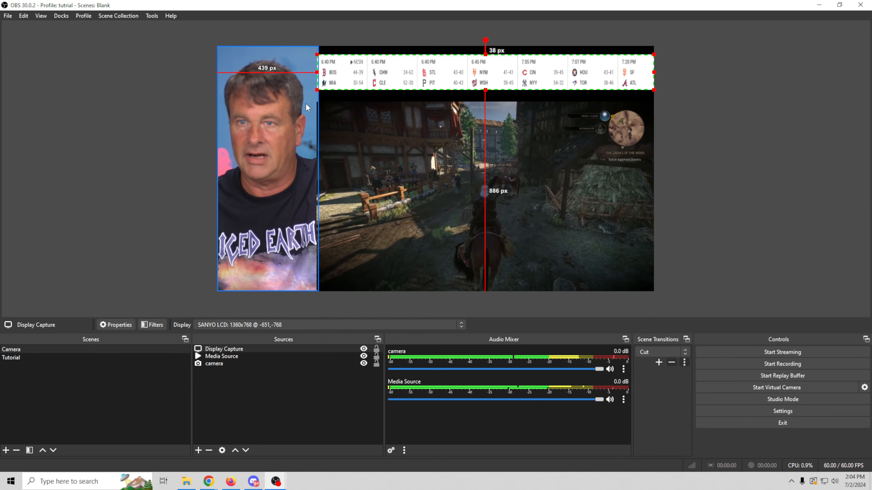
Scale the camera down slightly and nudge it vertically to about 17 px from the canvas top and 11 px from the bottom.
left_click(299, 109)
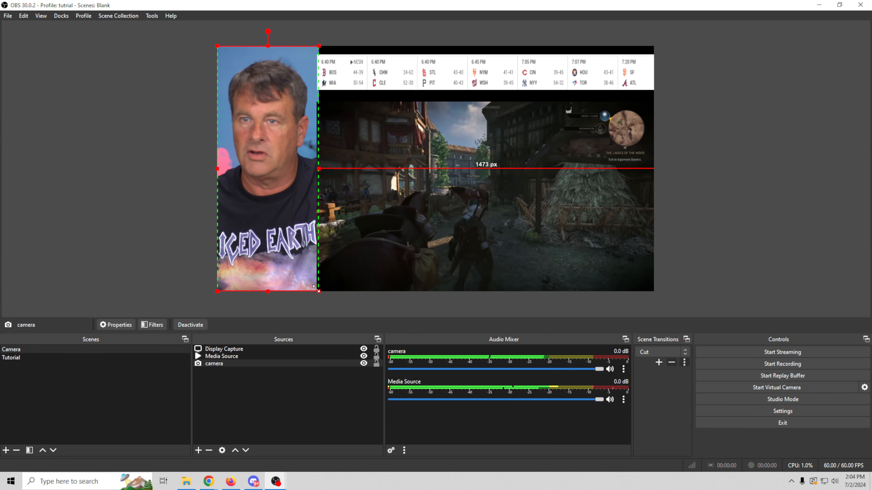
left_click_drag(315, 288, 293, 259)
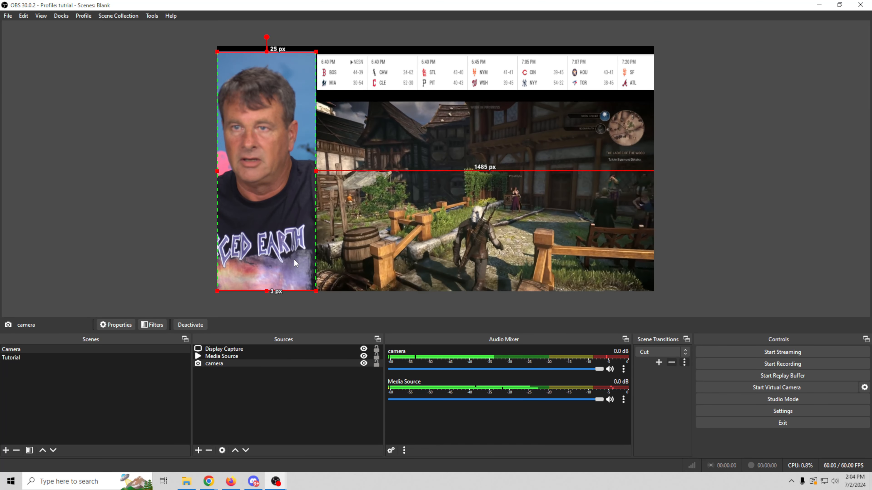
key("Up")
key("Up")
key("Up")
key("Up")
key("Up")
key("Up")
key("Up")
key("Up")
key("Up")
key("Up")
key("Up")
key("Up")
key("Up")
key("Up")
key("Up")
key("Up")
key("Up")
key("Up")
key("Up")
key("Up")
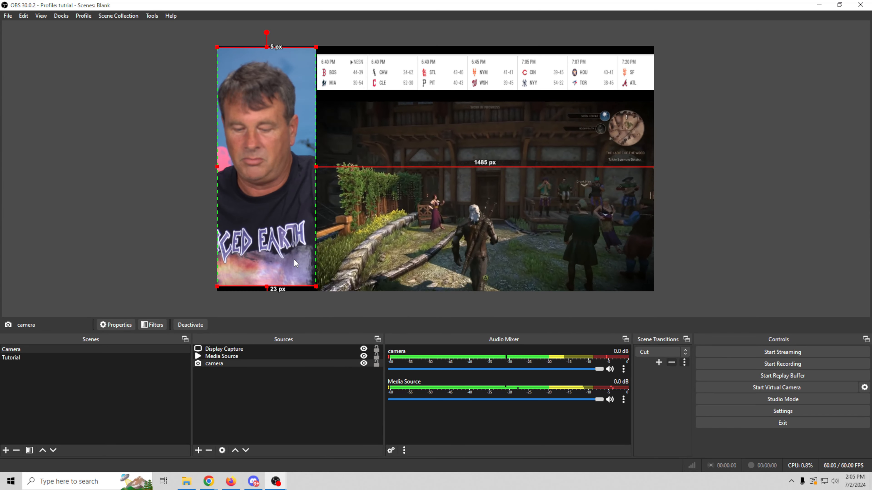
key("Down")
key("Down")
key("Down")
key("Down")
key("Down")
key("Down")
key("Down")
key("Down")
key("Down")
key("Down")
key("Down")
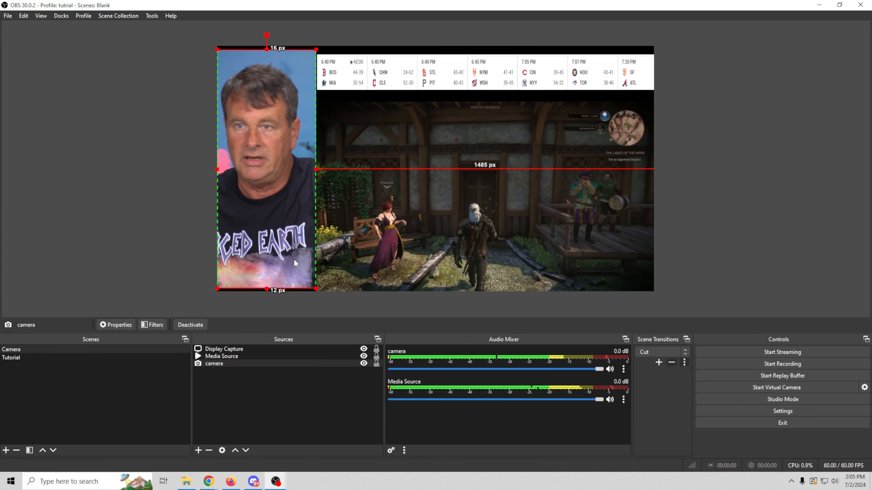
key("Down")
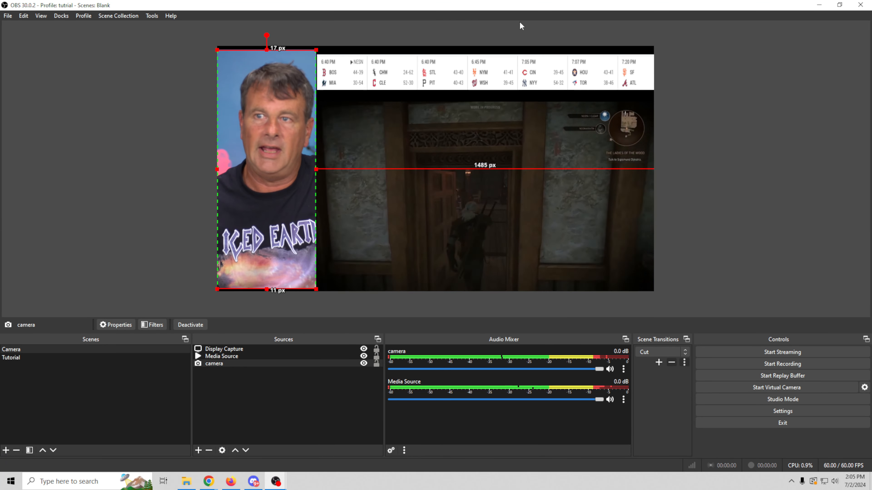
Narrow the gameplay video to start about 445 px from the canvas's left edge and widen the camera to meet it.
left_click(448, 76)
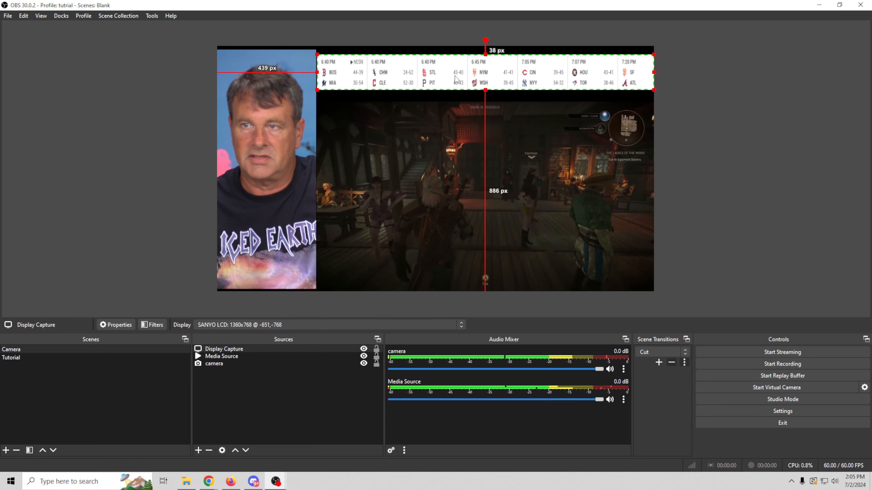
left_click(443, 190)
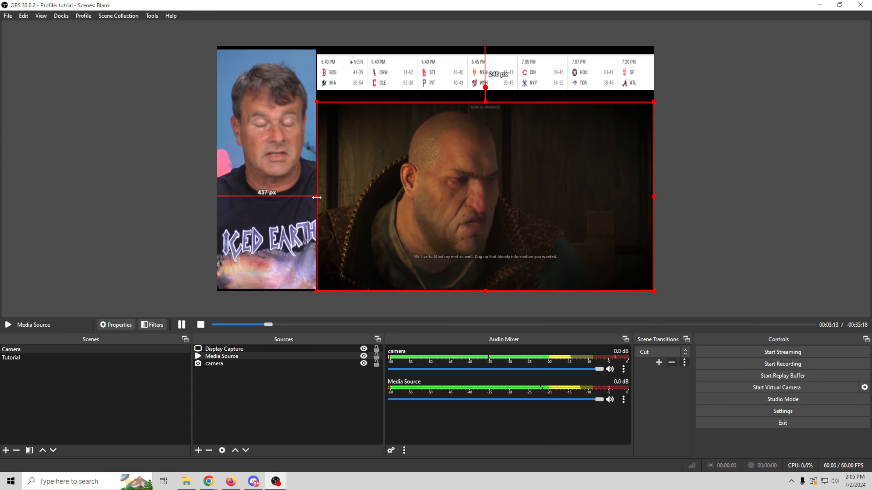
mouse_move(316, 198)
left_mouse_down()
mouse_move(351, 203)
mouse_move(7, 198)
mouse_move(344, 214)
mouse_move(316, 206)
left_mouse_up()
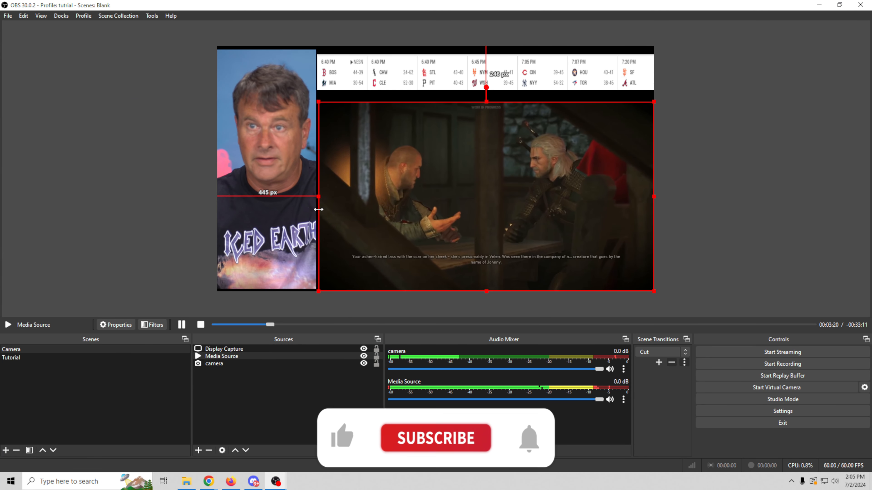
left_click(282, 200)
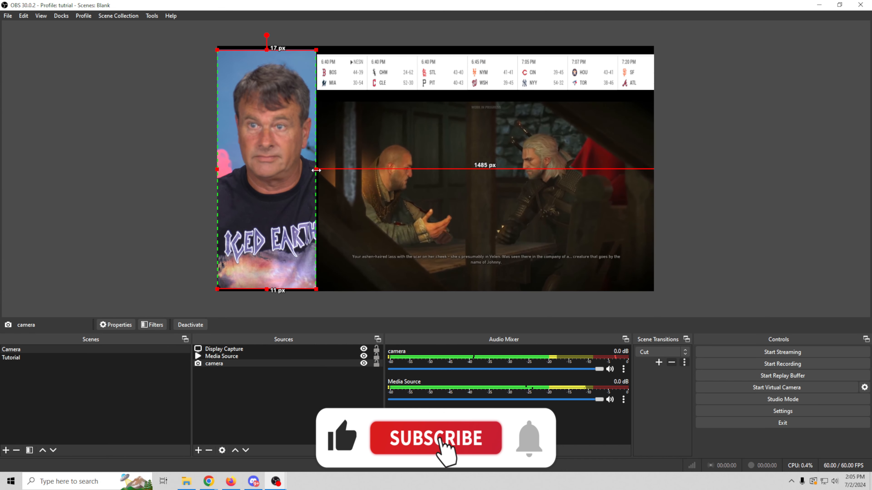
mouse_move(316, 170)
left_mouse_down()
mouse_move(588, 182)
mouse_move(407, 189)
mouse_move(243, 181)
mouse_move(318, 186)
left_mouse_up()
Reset the gameplay video's transform and scale it proportionally back into the canvas's lower-right area beside the camera.
left_click(561, 217)
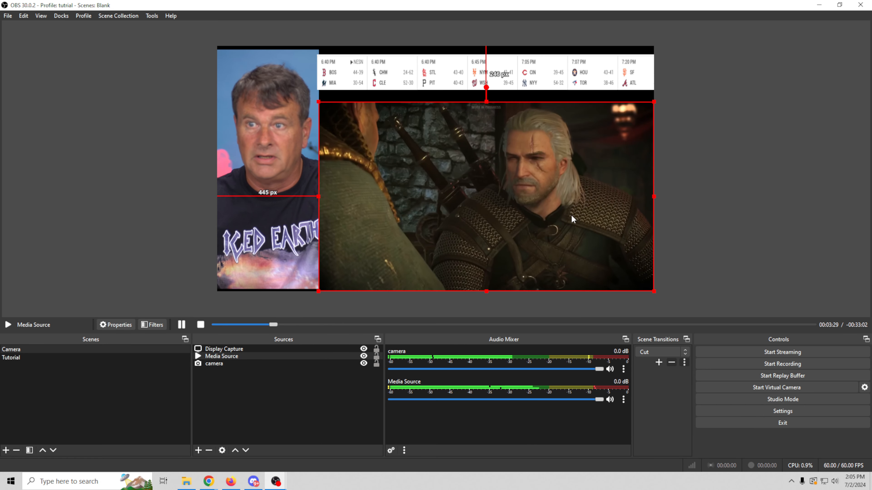
right_click(427, 192)
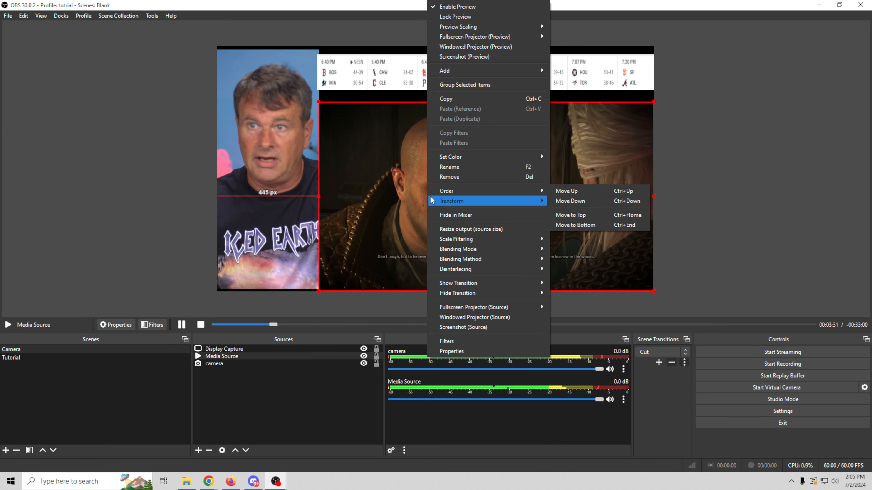
mouse_move(439, 197)
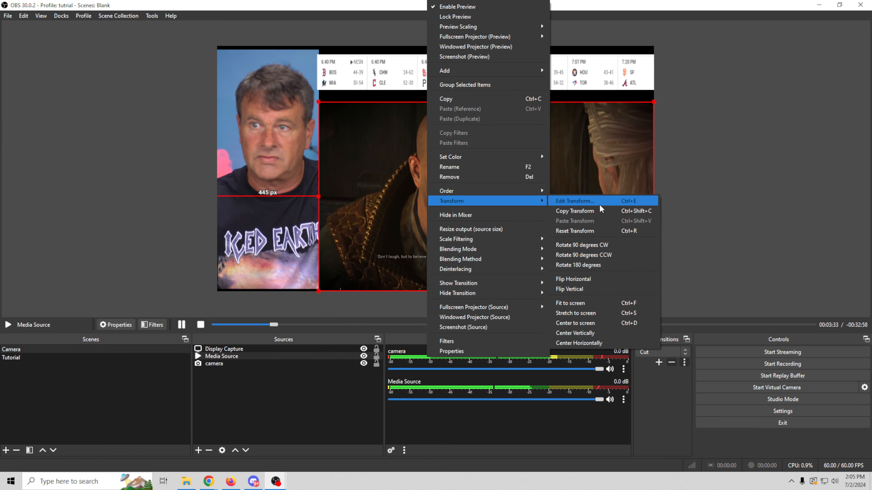
left_click(591, 229)
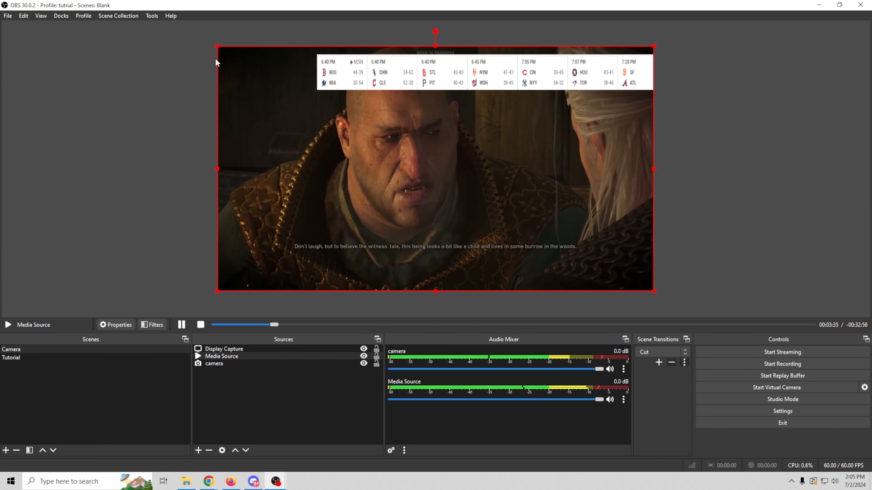
left_click_drag(216, 47, 318, 133)
left_click(802, 157)
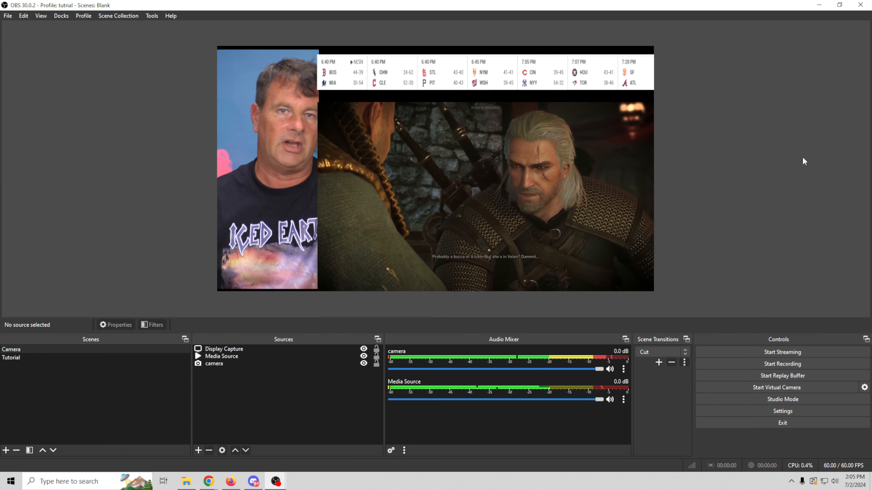